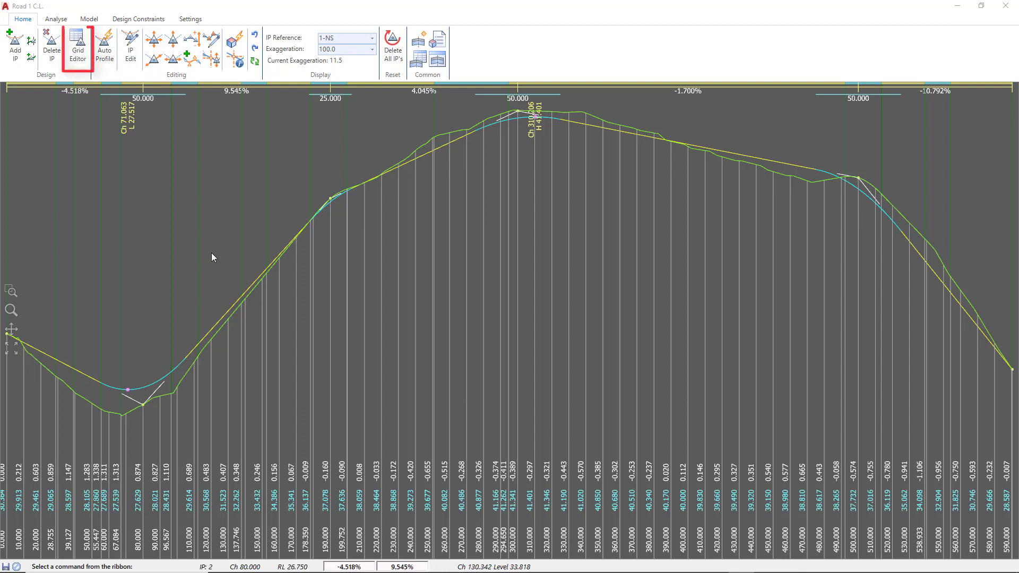
- Set the vertical curve length of the IP at distance 80 to 100 in the grading grid editor
left_click(77, 59)
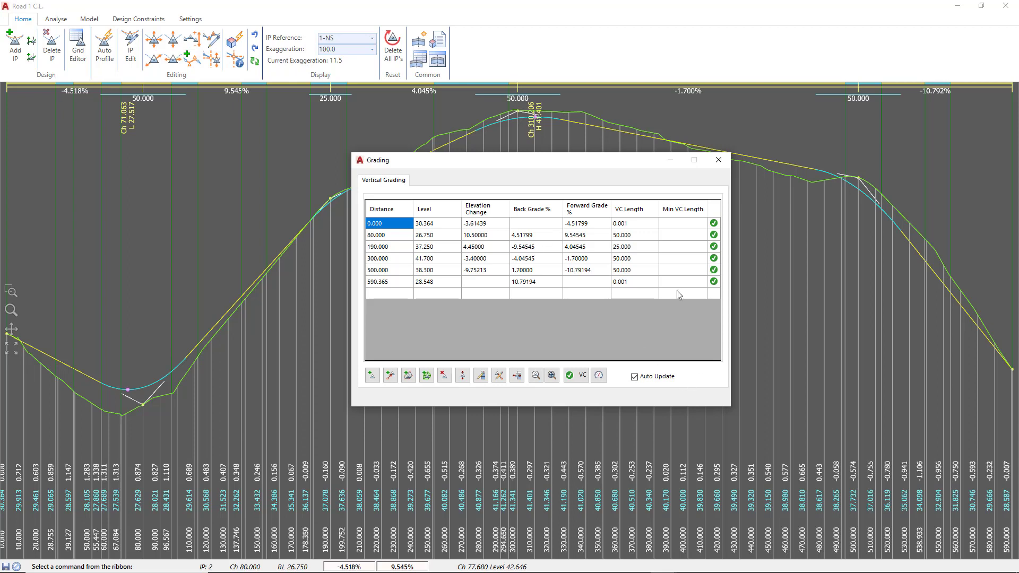
left_click(651, 239)
type("100")
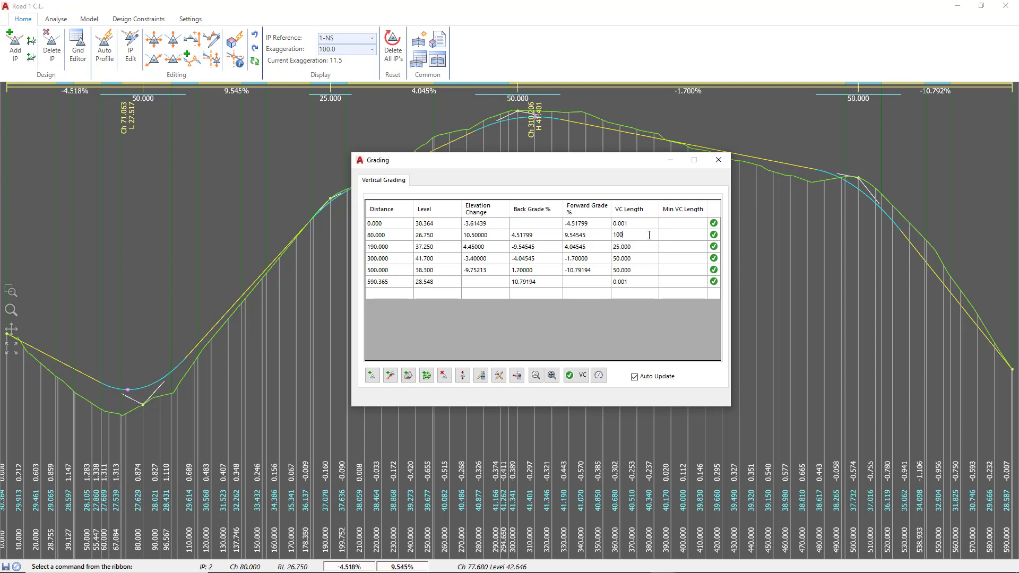
key("Return")
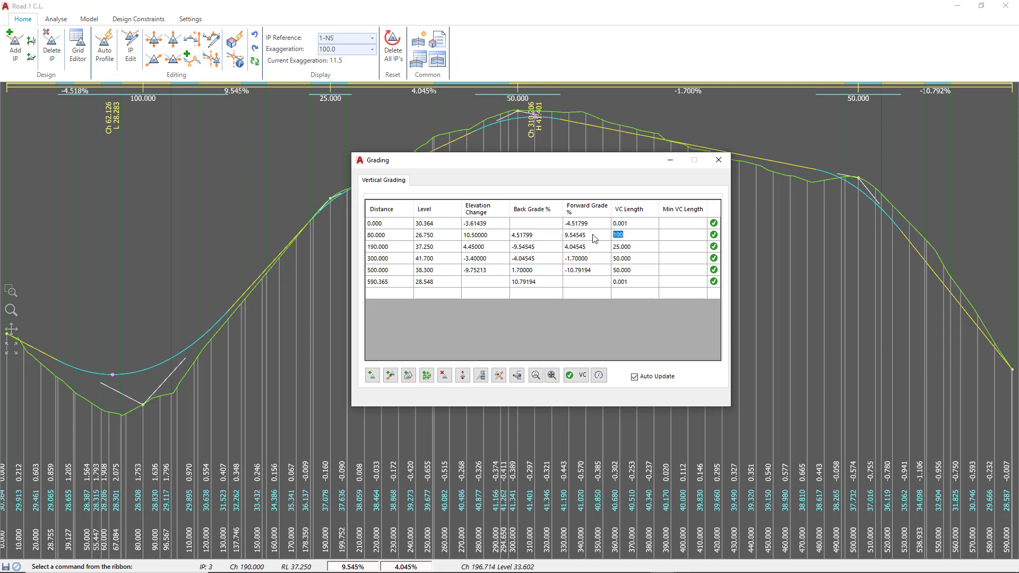
- Restore the vertical curve length of the IP at distance 80 to 50 and close the grading grid
type("50")
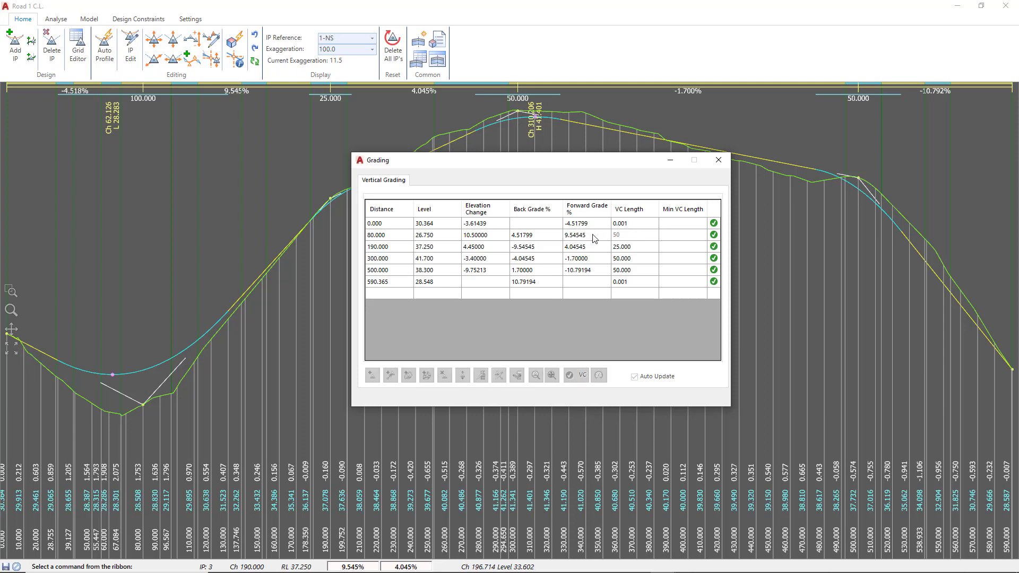
key("Return")
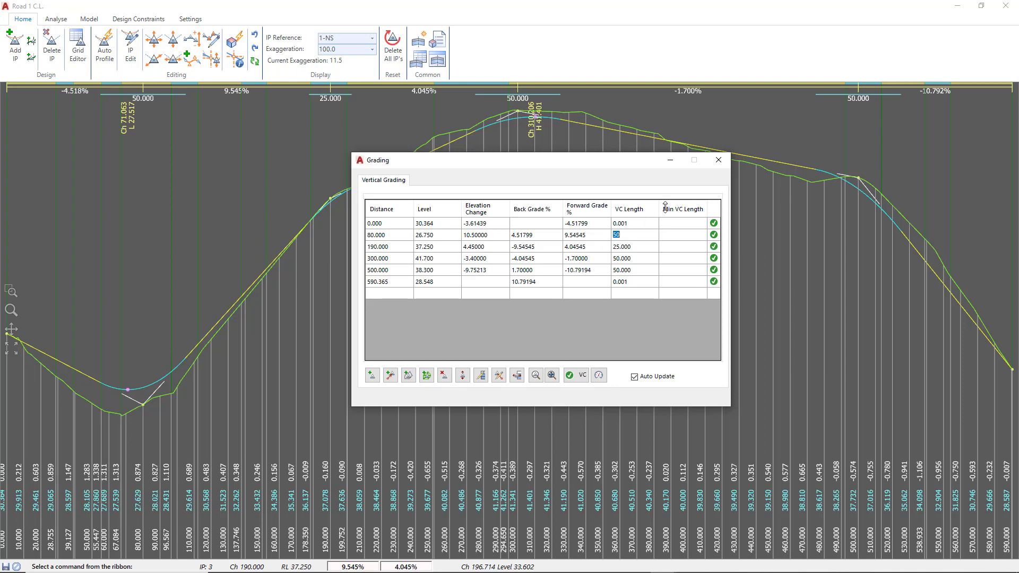
left_click(719, 161)
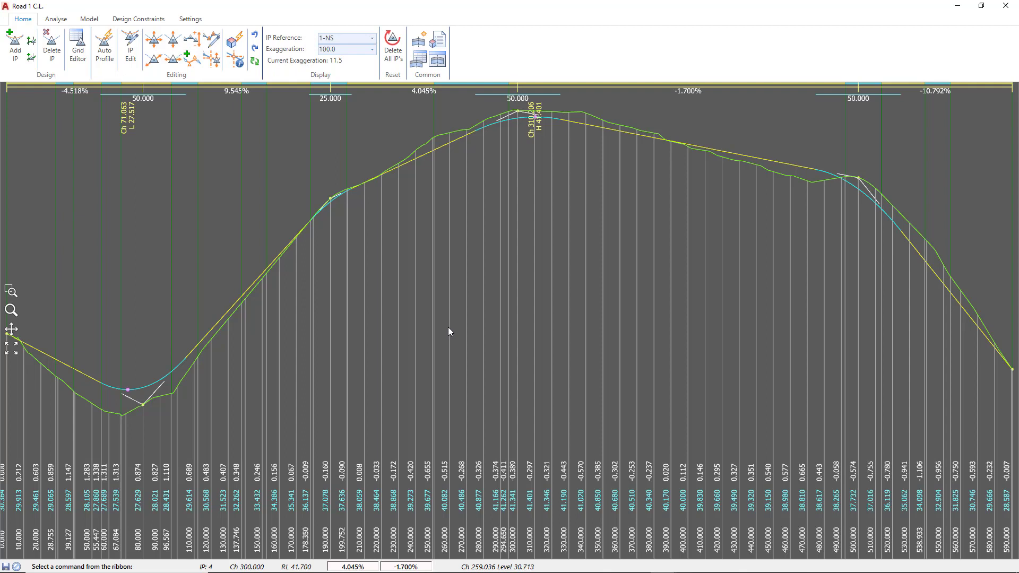
- Open the crest IP at chainage 300 for editing and lower its level to 41.3 in 0.1 increments
double_click(518, 111)
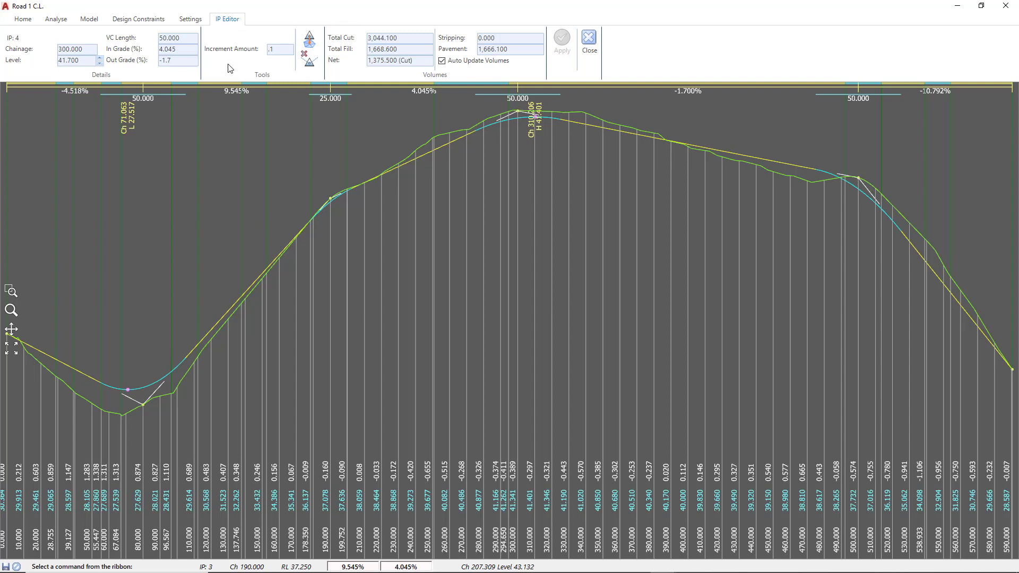
left_click(276, 51)
left_click(276, 51)
left_click(100, 63)
left_click(100, 63)
left_click(100, 63)
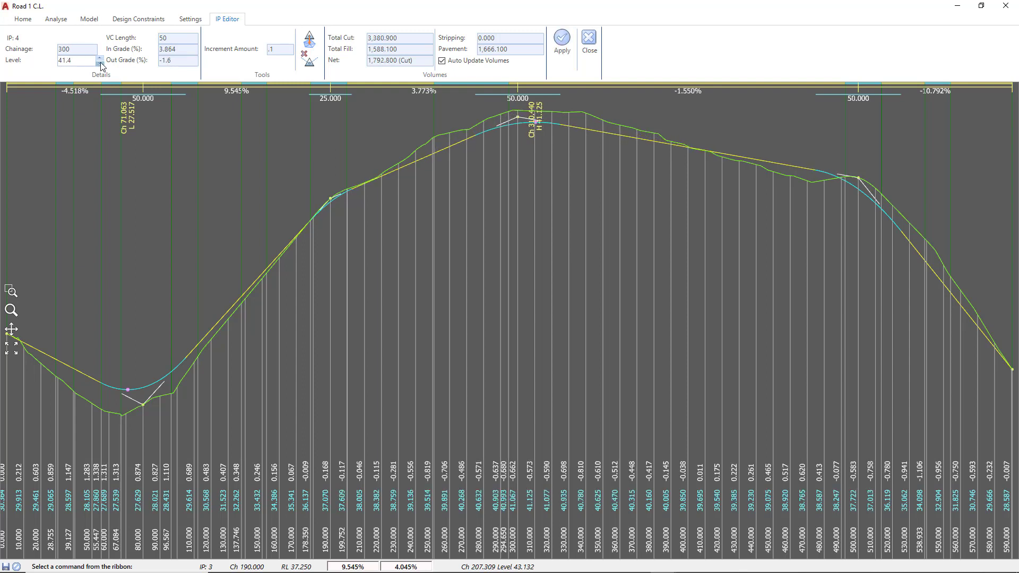
left_click(100, 63)
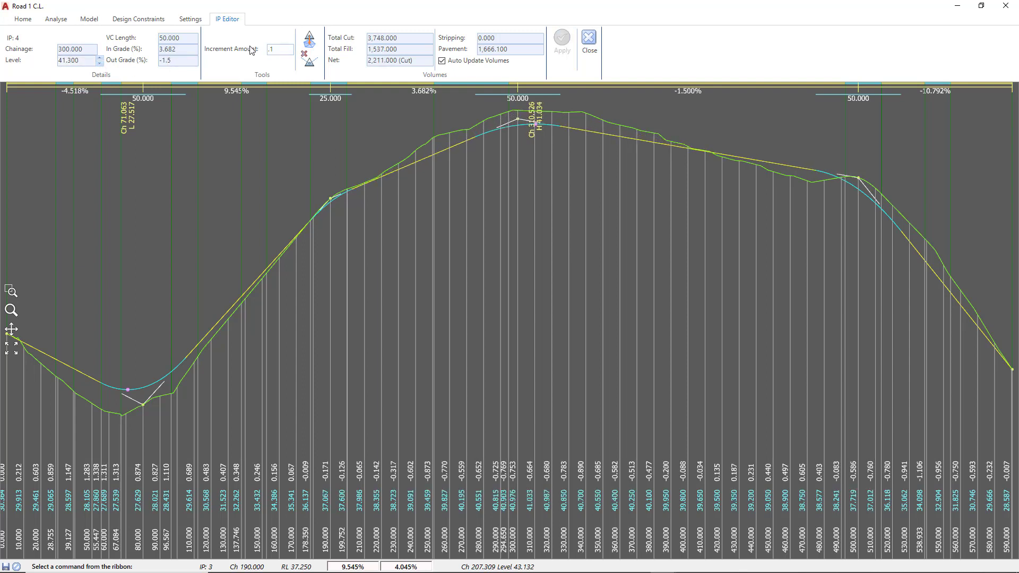
- Raise the level of the IP at chainage 300 to 41.6 in 0.1 increments
left_click(100, 58)
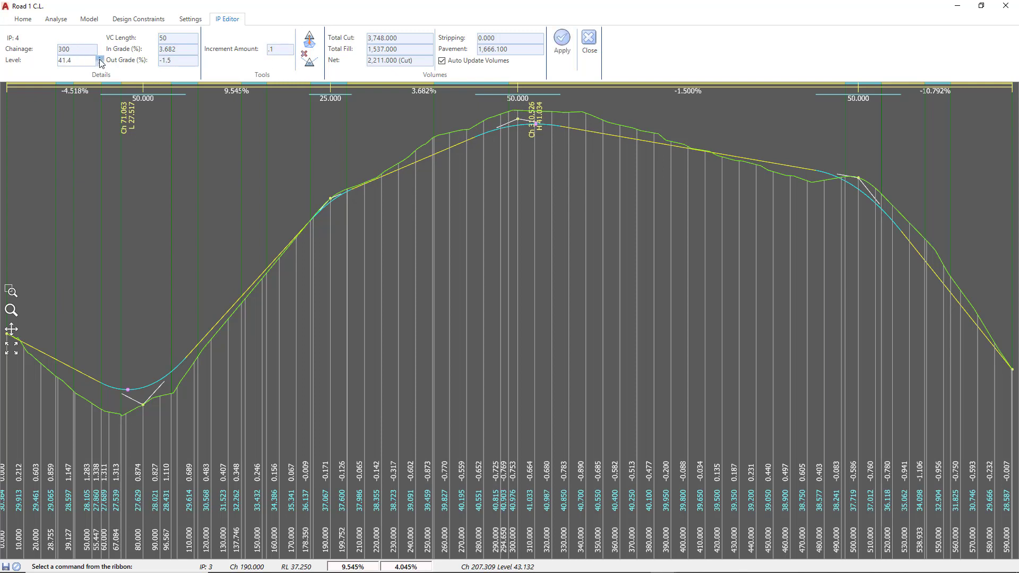
left_click(100, 58)
left_click(99, 58)
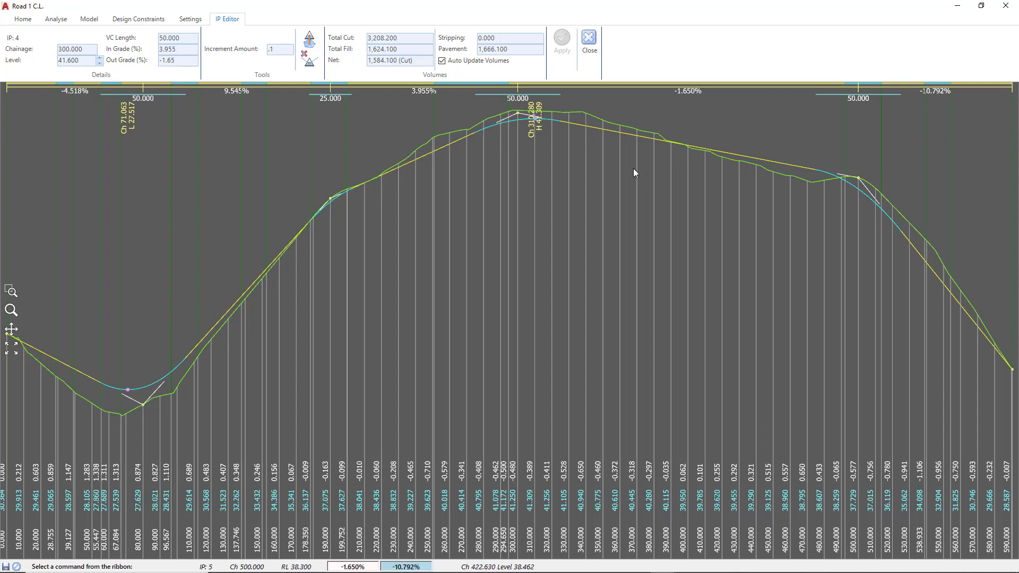
- Graphically move the IP at chainage 300 to a level of about 41.729
left_click(517, 112)
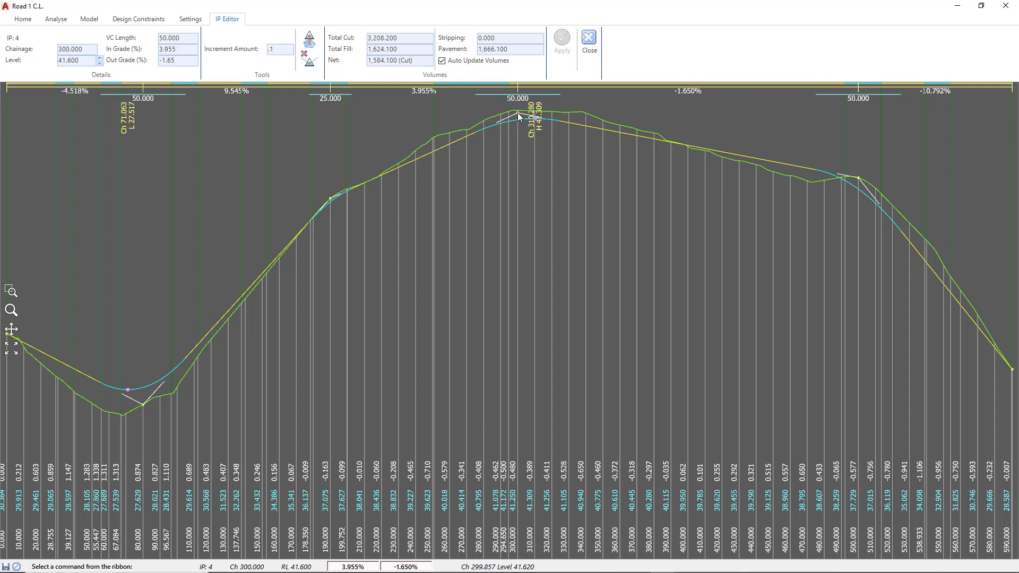
left_click(518, 112)
left_click(310, 42)
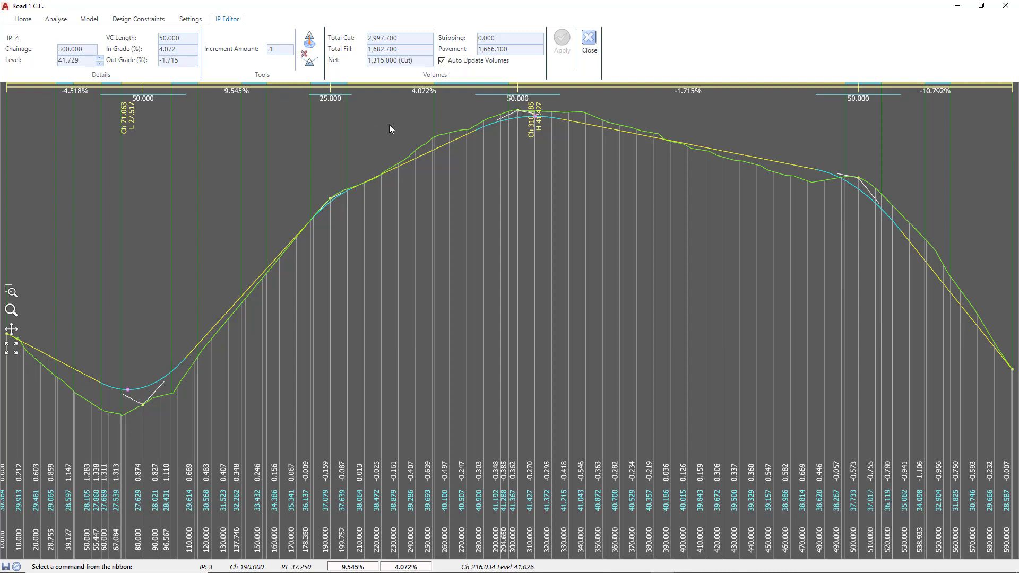
- Lower the level of the IP at chainage 300 to 41.529 in 0.1 increments and close the IP editor
left_click(100, 64)
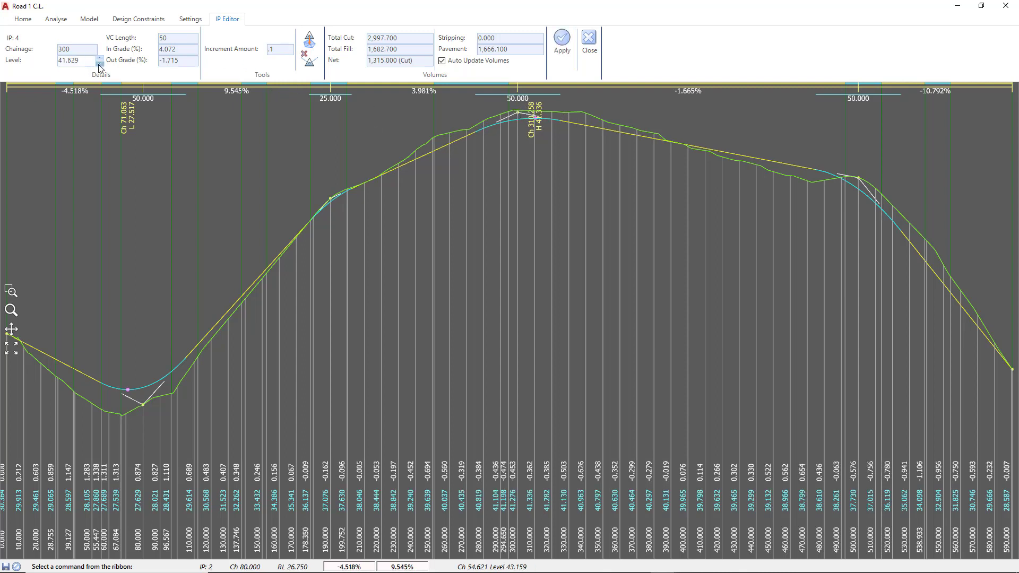
left_click(100, 64)
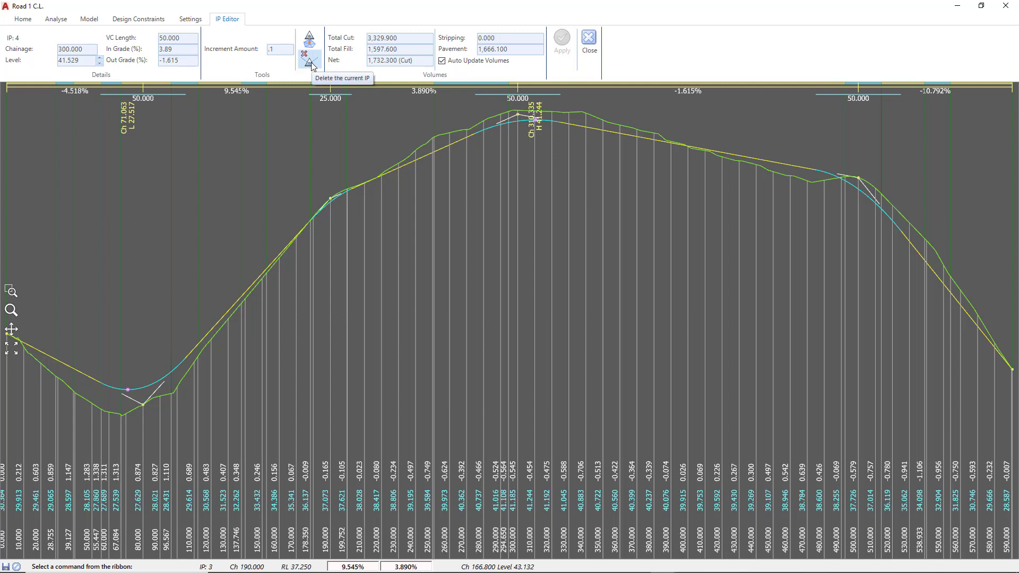
left_click(330, 201)
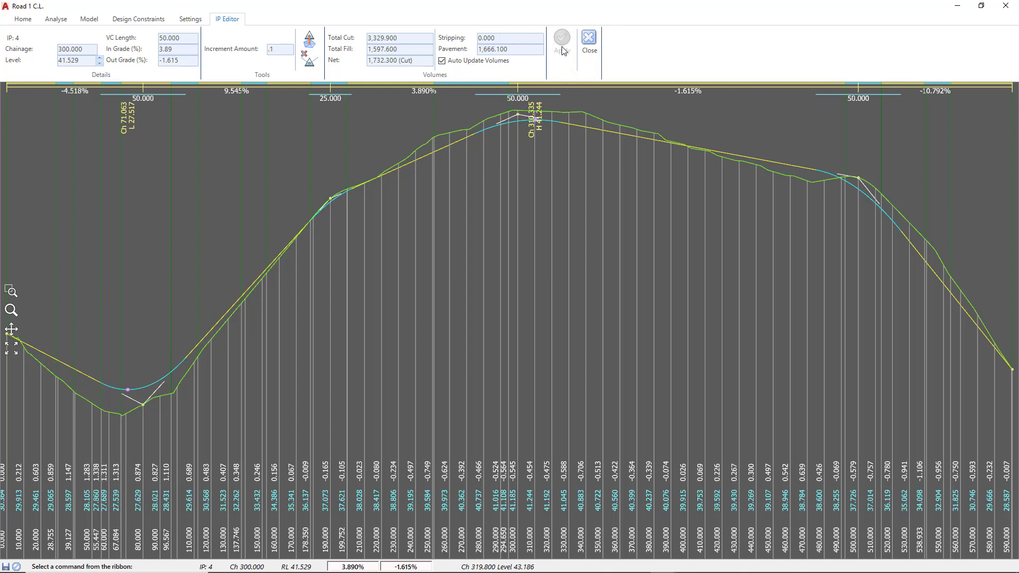
left_click(590, 51)
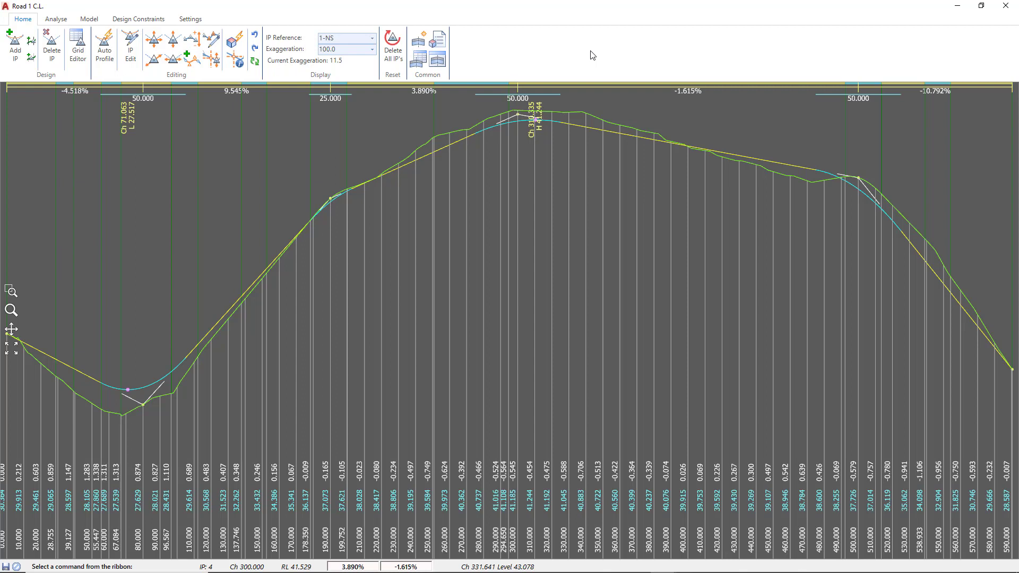
- Inspect the IP Edit settings of the IP at chainage 300, then cancel and leave the command
left_click(134, 51)
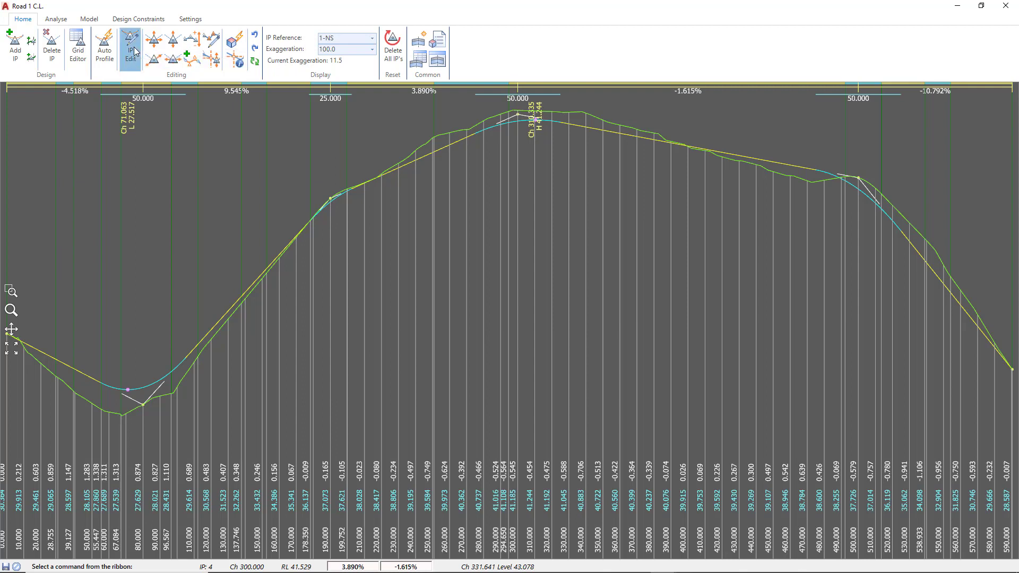
left_click(518, 115)
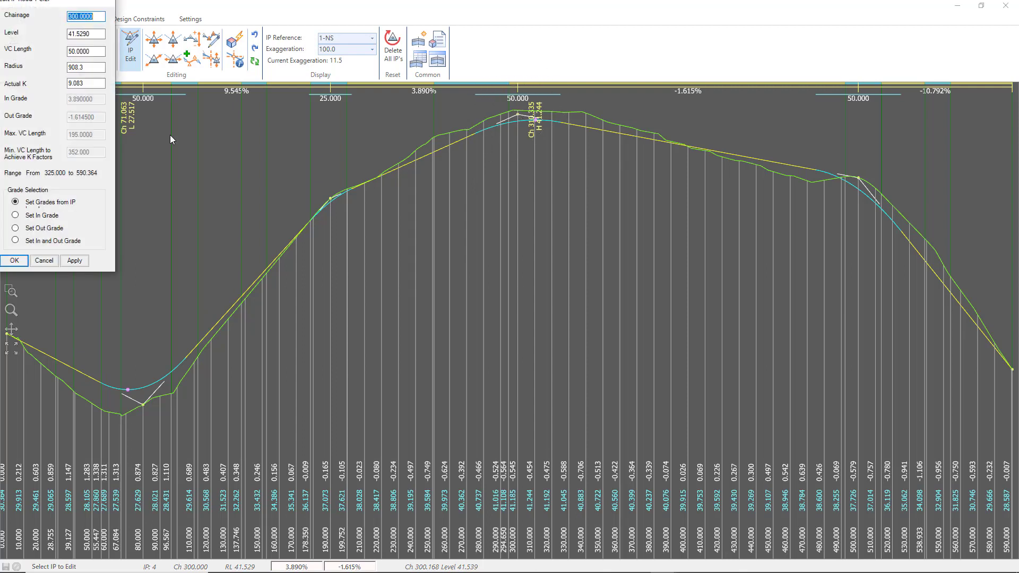
left_click_drag(70, 5, 503, 180)
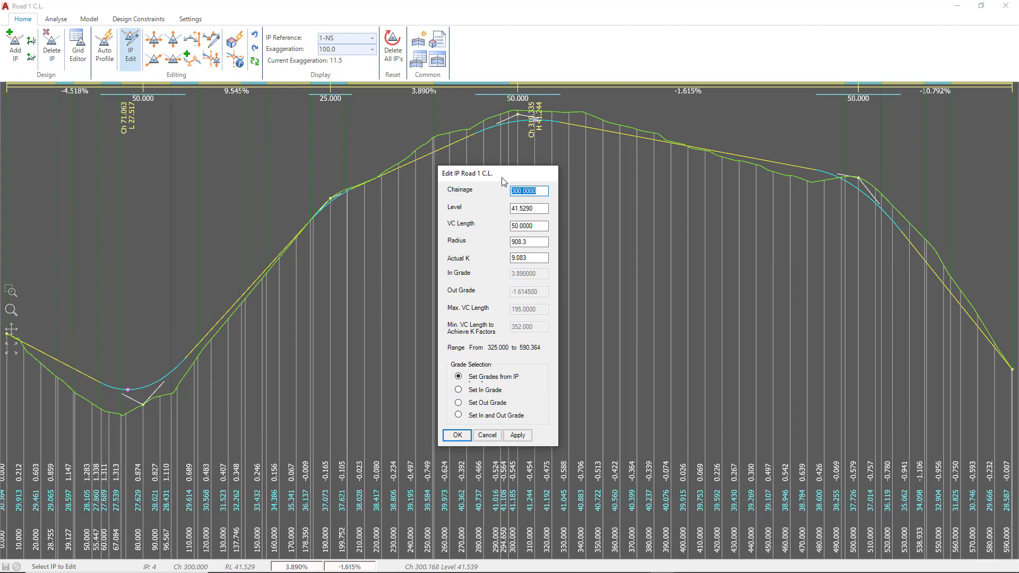
left_click(484, 436)
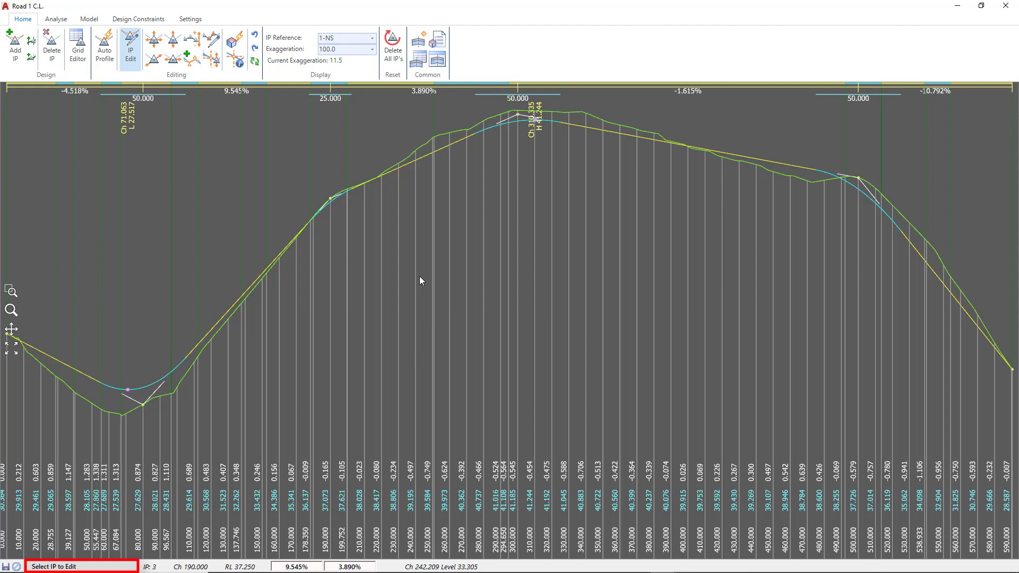
key("Escape")
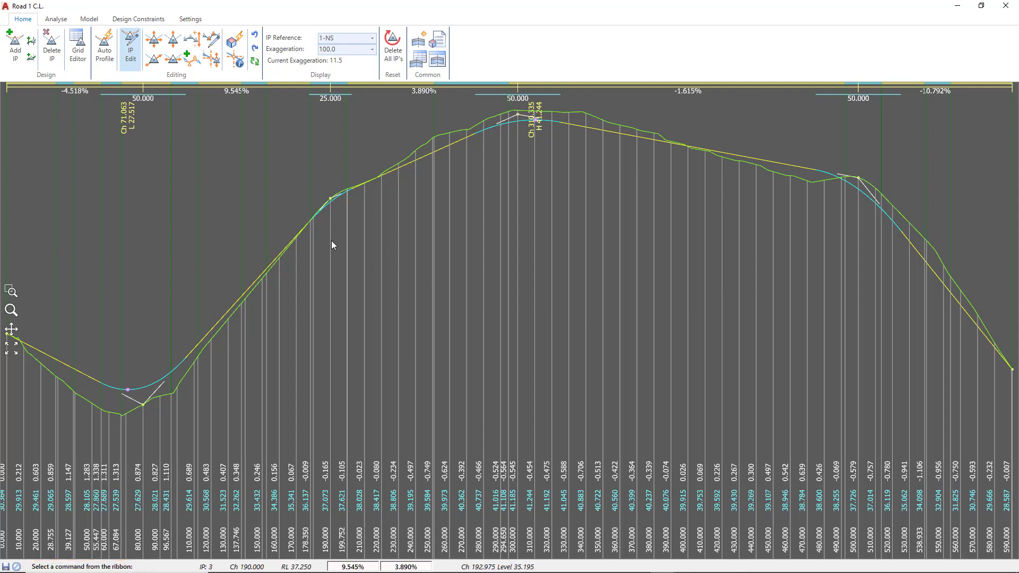
left_click(52, 50)
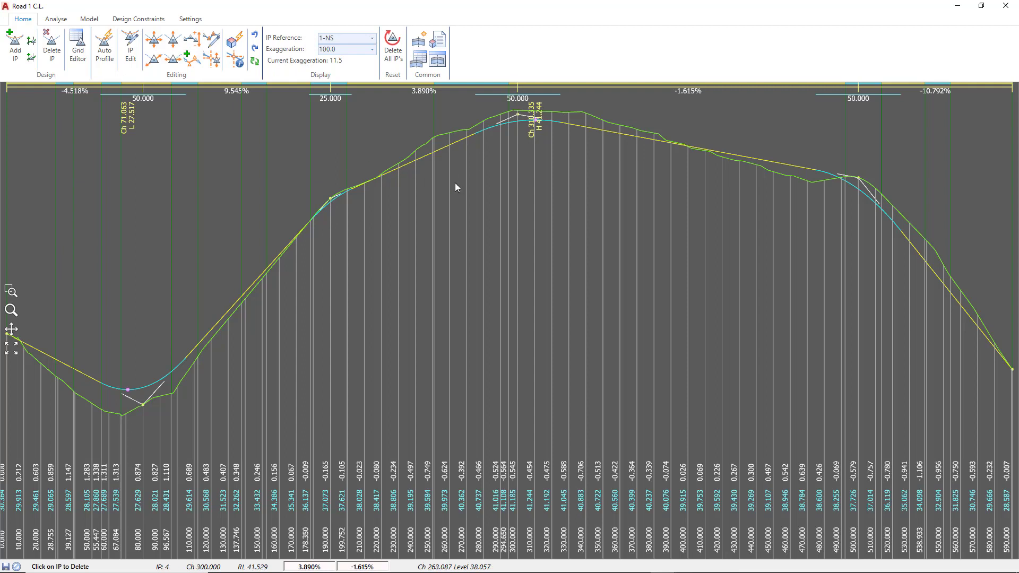
key("Escape")
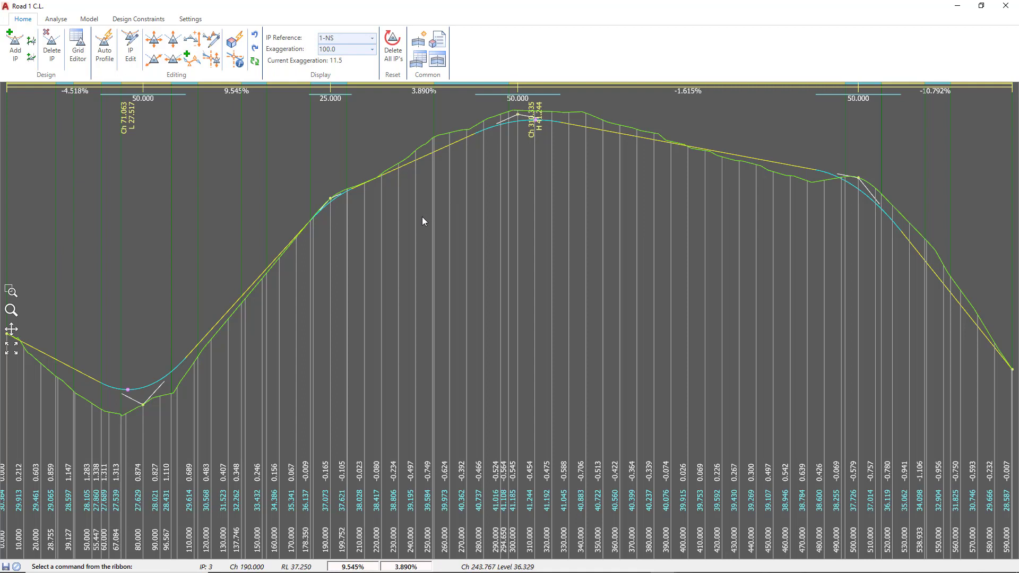
- Move the sag IP at chainage 80 freely to about chainage 72.694 and level 25.152
left_click(154, 40)
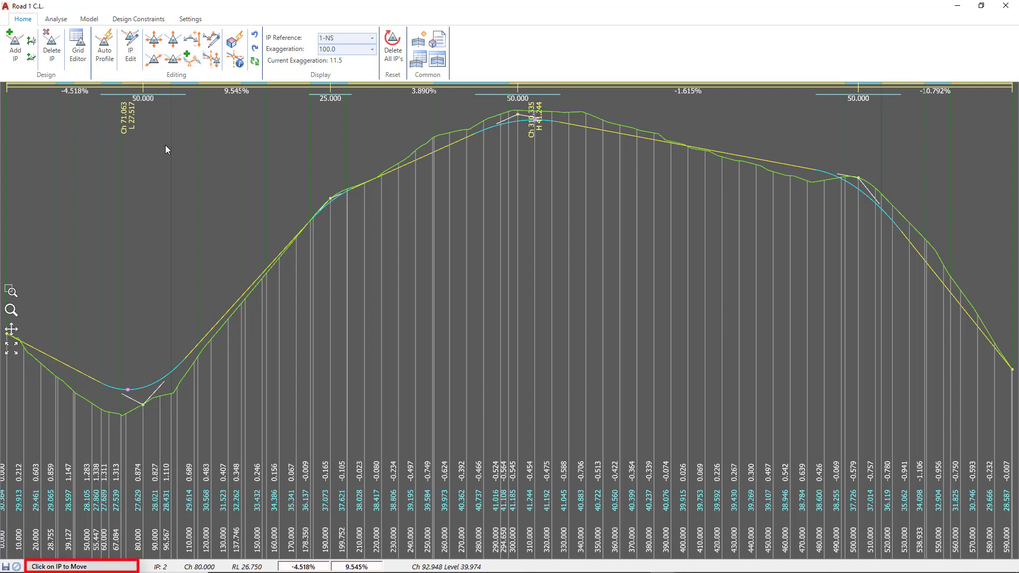
left_click(139, 397)
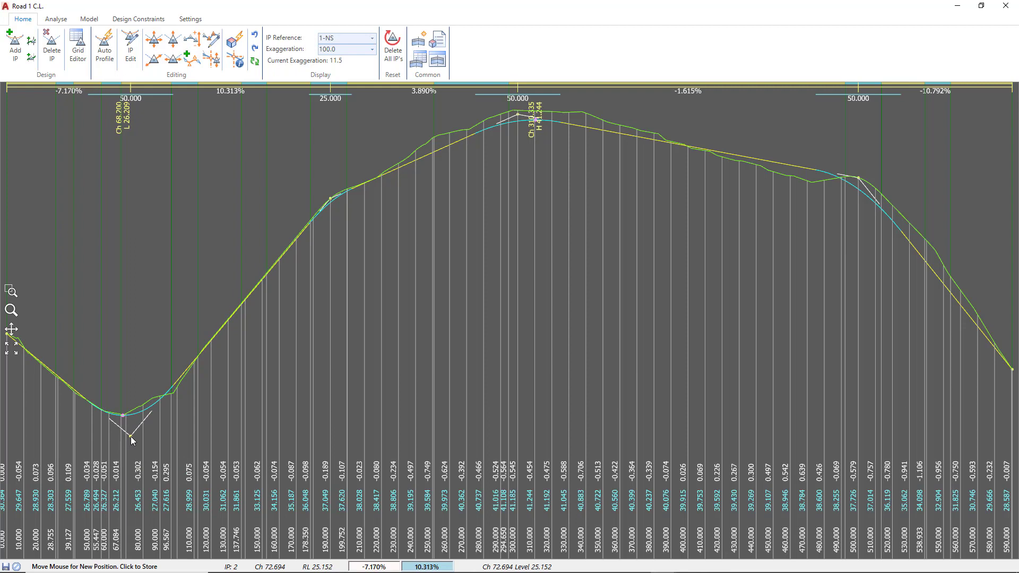
left_click(131, 436)
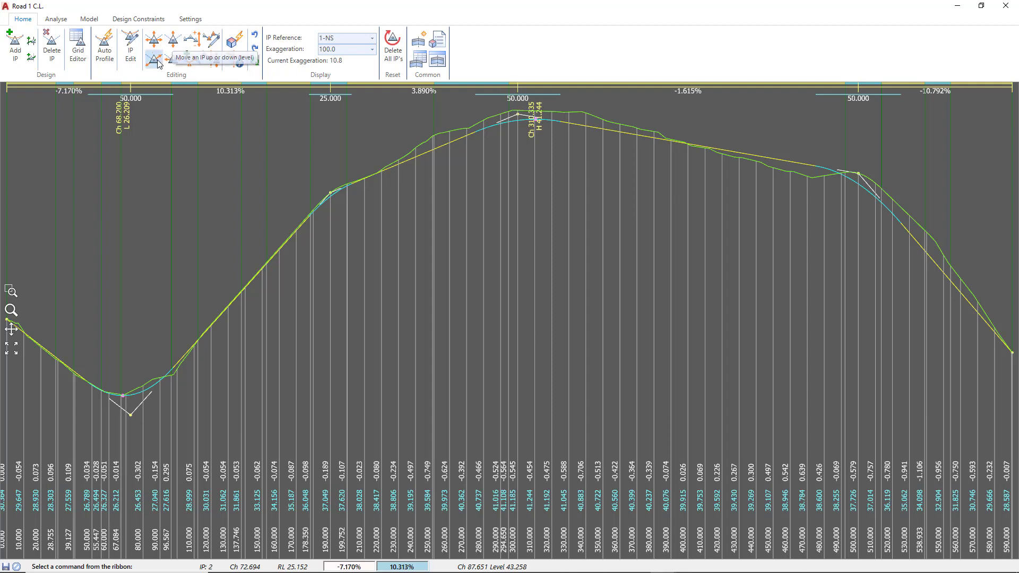
- Raise all IPs of the profile by a level difference of 0.1
left_click(193, 42)
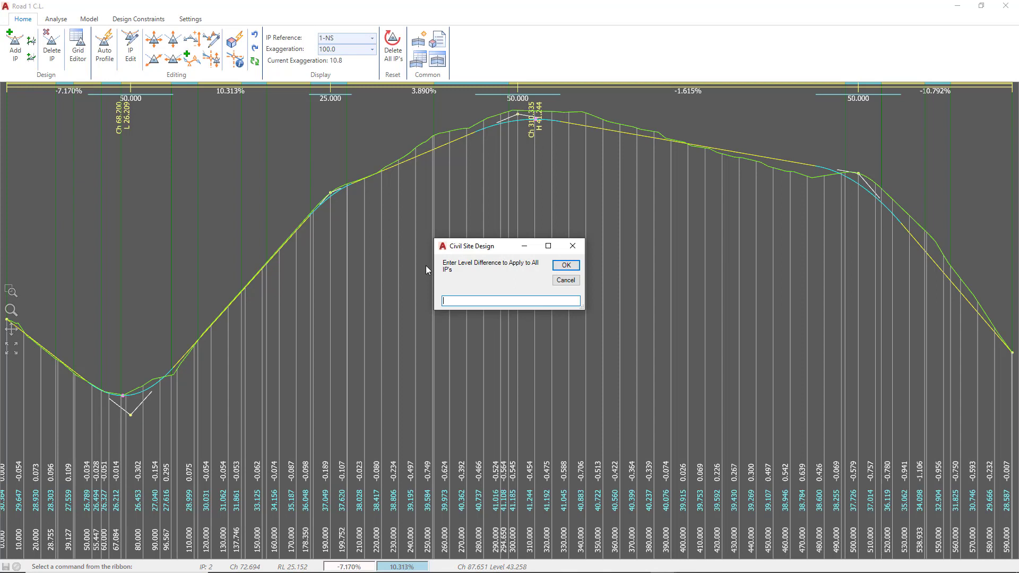
type("0.1")
left_click(564, 266)
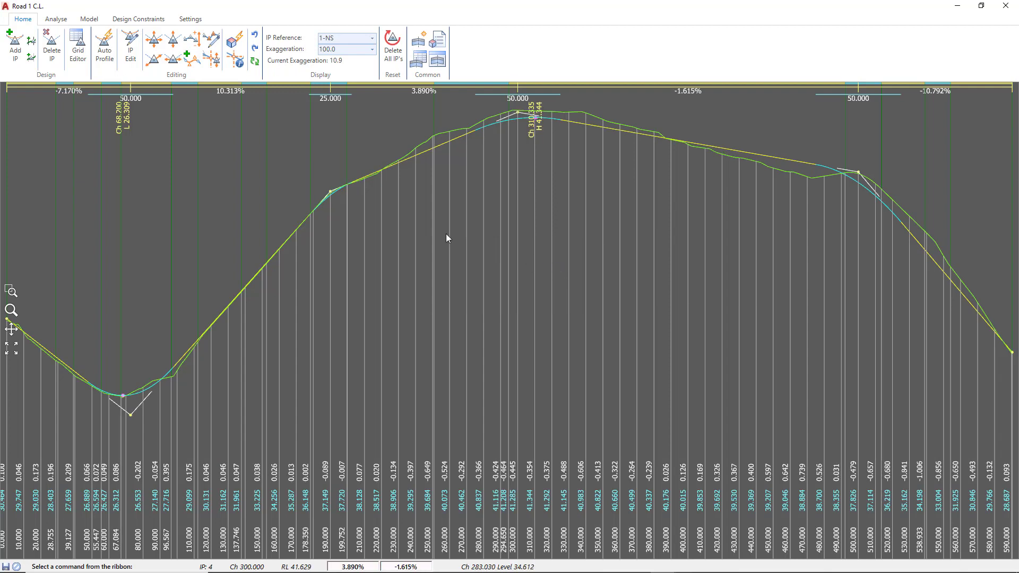
- Lower all IPs of the profile with a level difference of -0.1
left_click(191, 43)
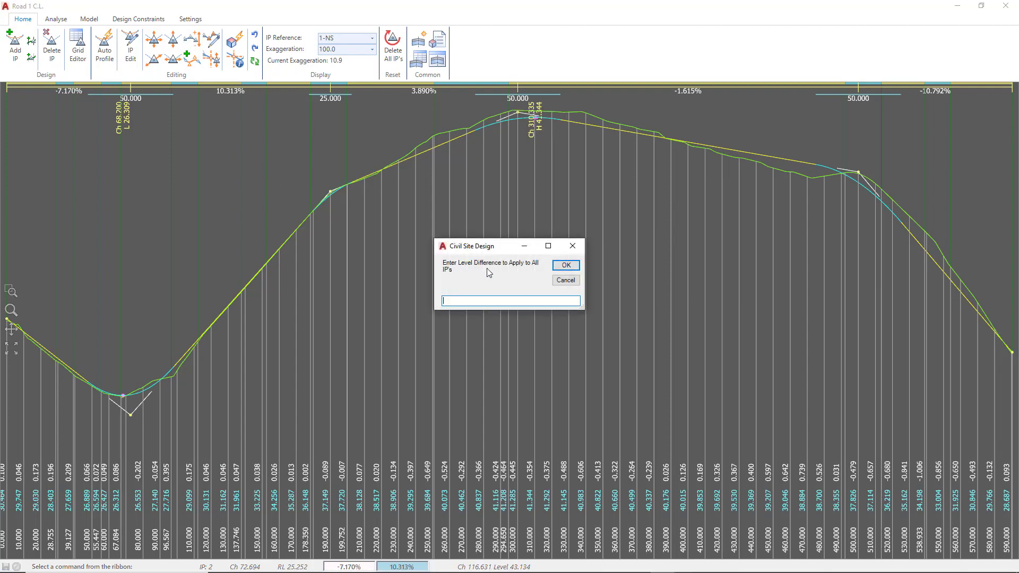
type("-0.1")
left_click(568, 267)
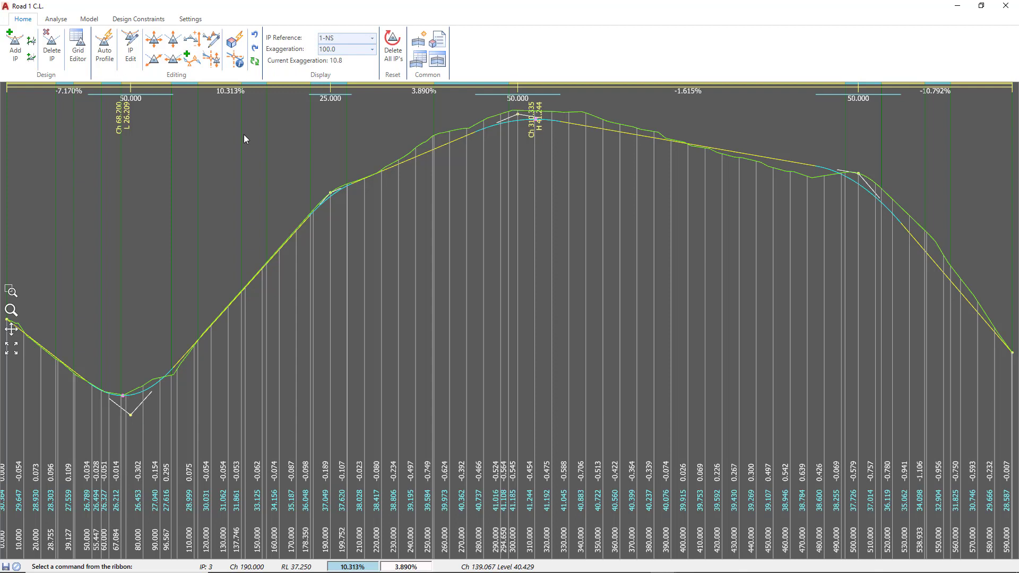
- Start editing a range of IPs and limit the region to chainages 150 through 510
left_click(211, 46)
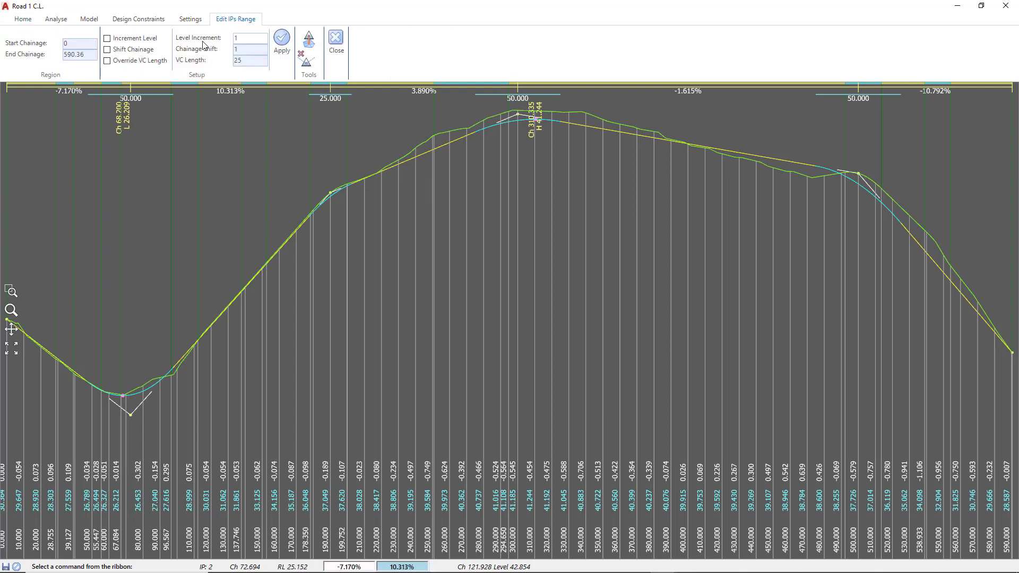
left_click(75, 43)
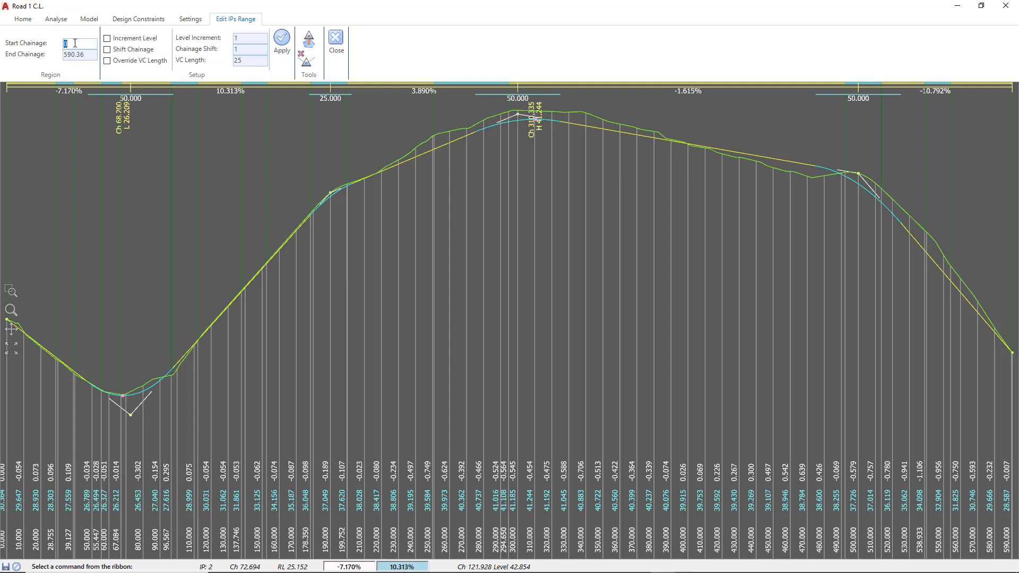
type("15")
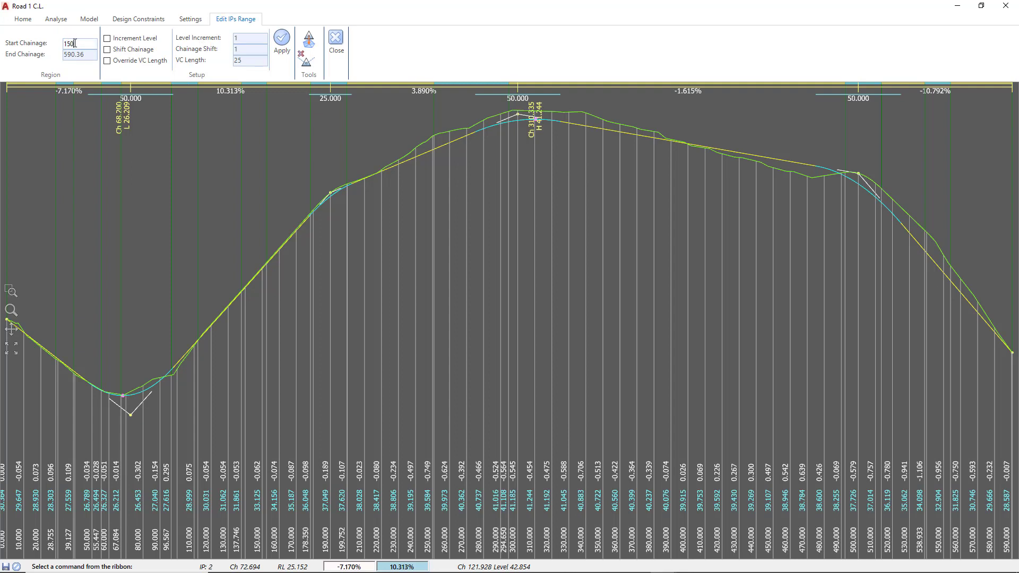
left_click(248, 288)
left_click(87, 54)
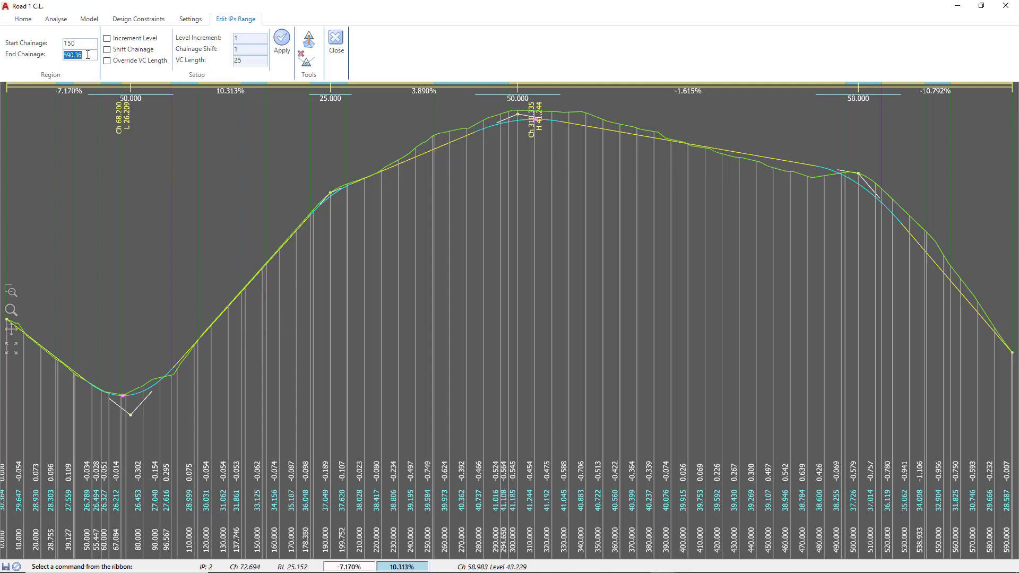
type("510")
left_click(874, 444)
- Override the vertical curve length of the IPs in the range with 100 and apply it
left_click(108, 61)
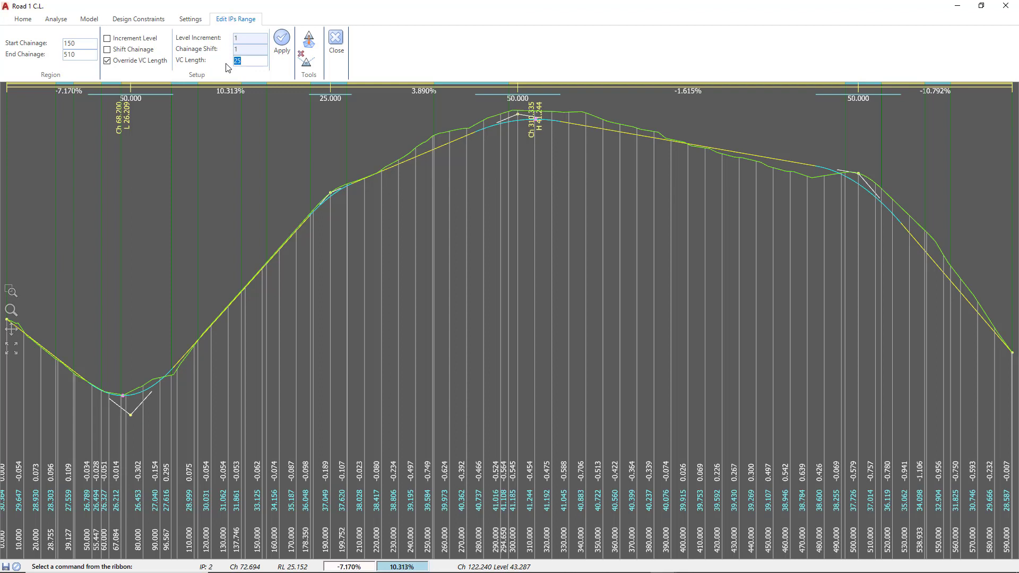
type("100")
left_click(282, 49)
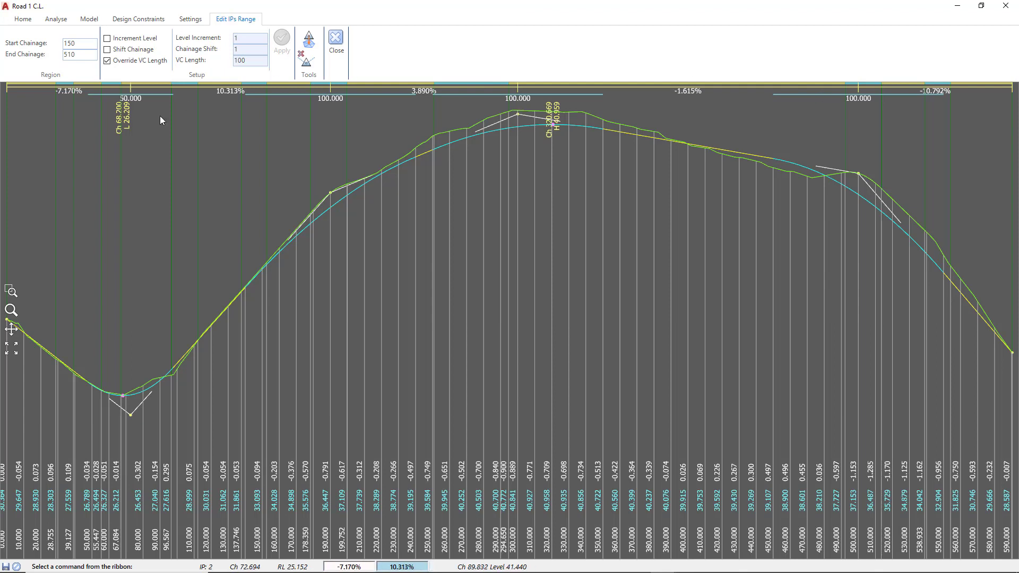
- Set the overriding vertical curve length for the IP range to 50 and apply it
left_click_drag(252, 61, 230, 62)
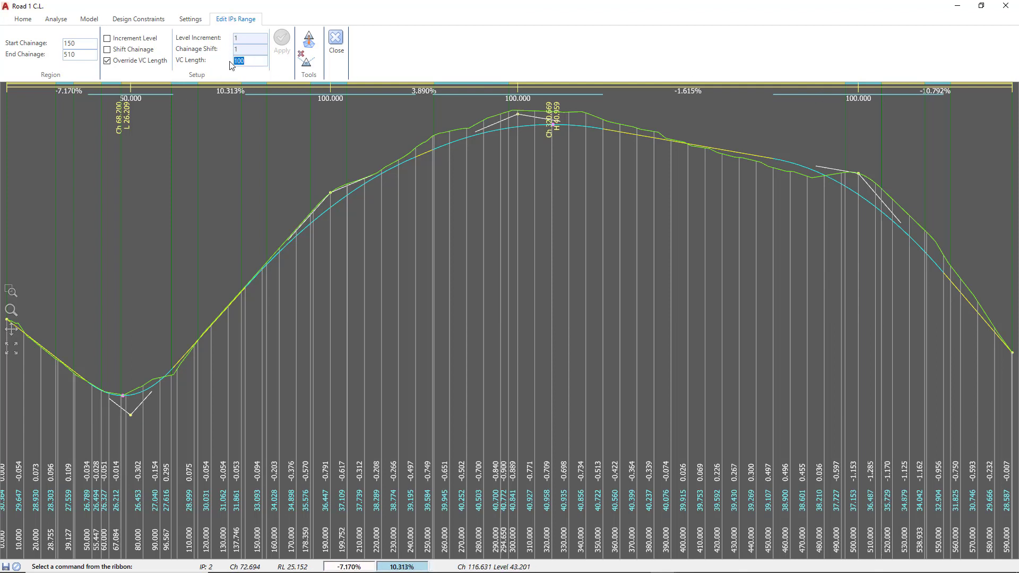
type("50")
left_click(282, 38)
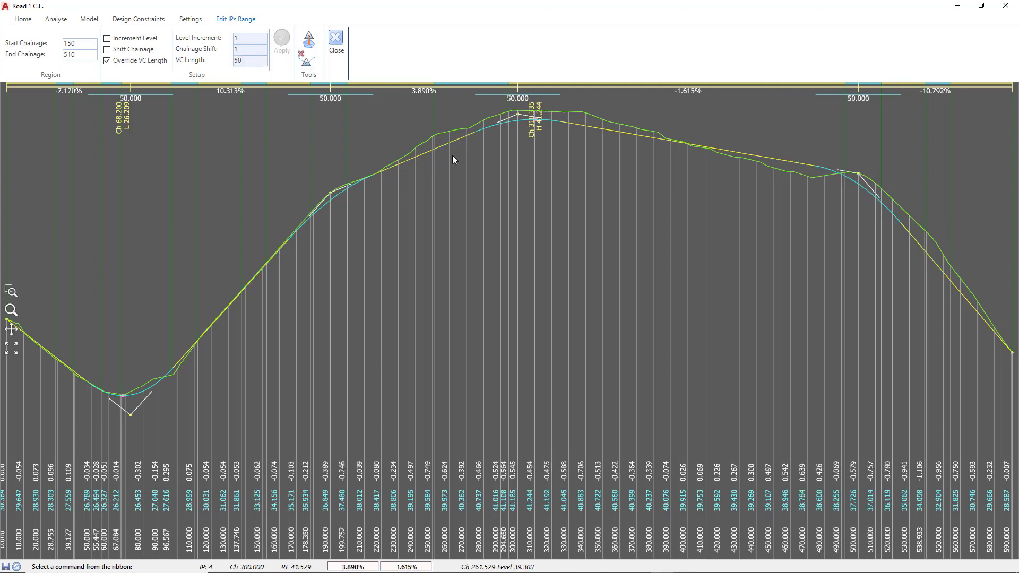